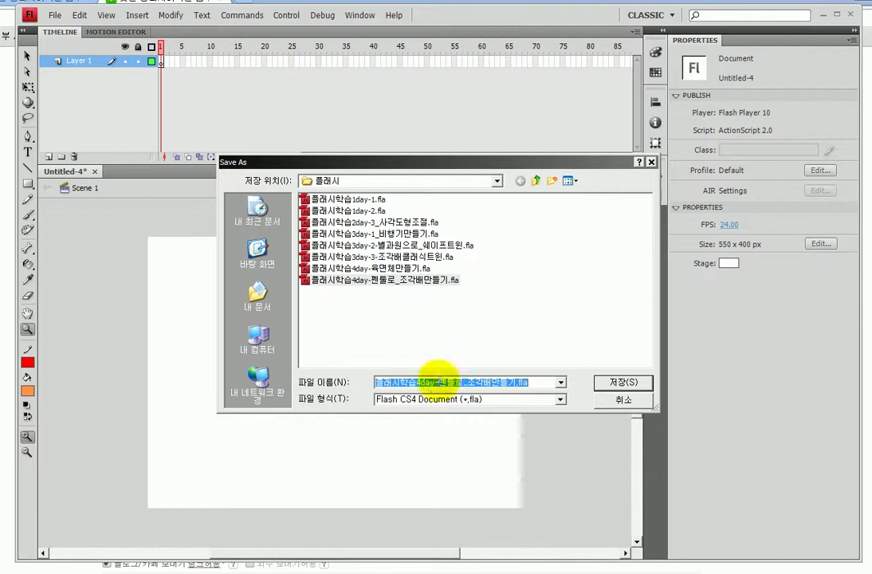
Save the new document in the 플래시 folder as 플래시학습4day-하트만들기.
type("펜트만들기")
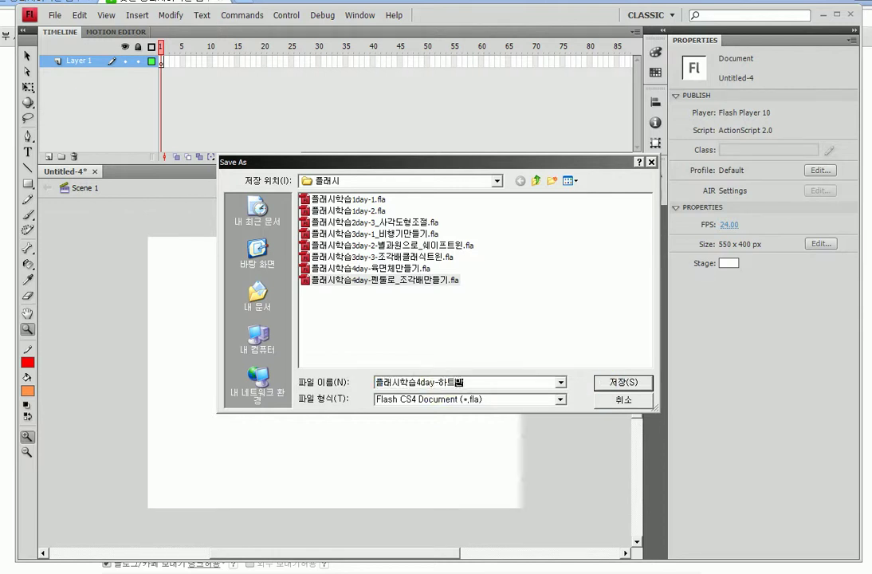
left_click(607, 383)
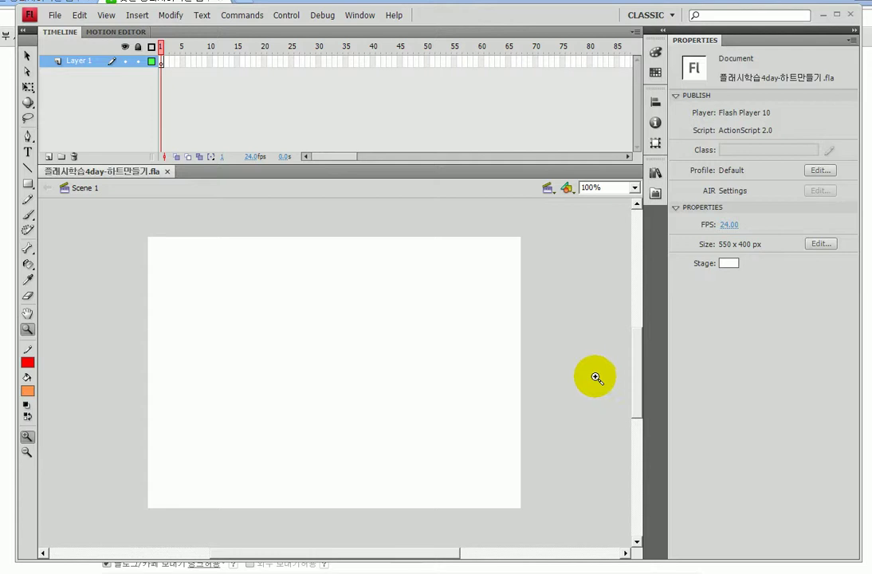
Draw a circle about 280 px wide on the stage, with a red-to-black radial gradient fill and a dark red stroke.
left_click(27, 182)
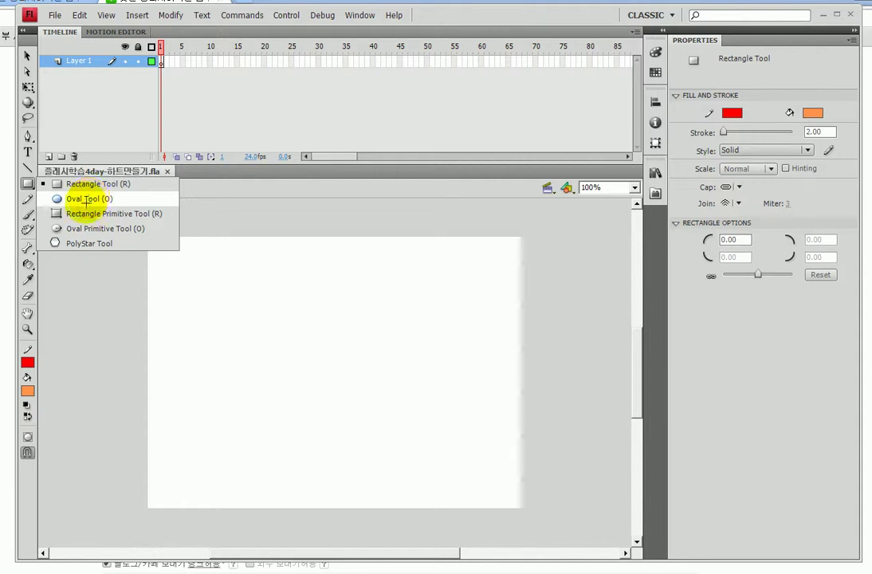
left_click(88, 198)
left_click(28, 391)
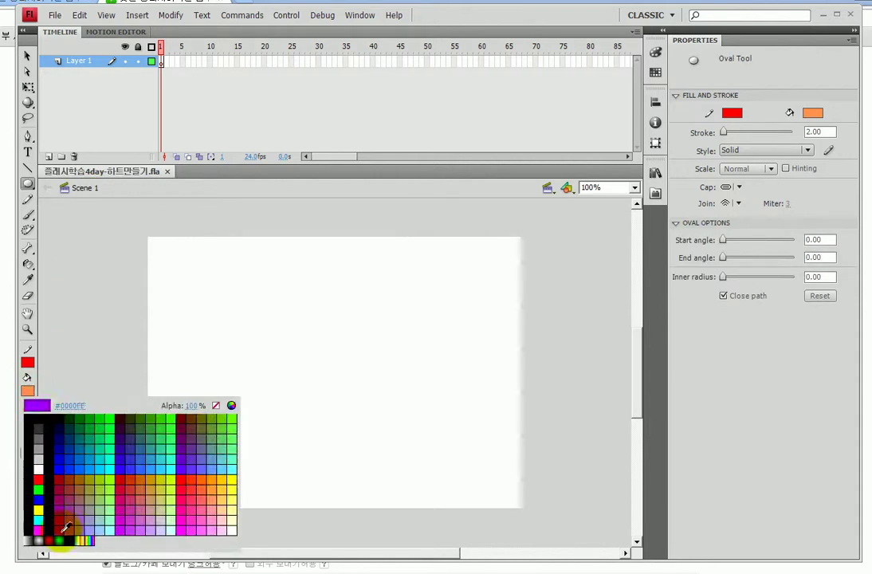
left_click(48, 540)
left_click(27, 361)
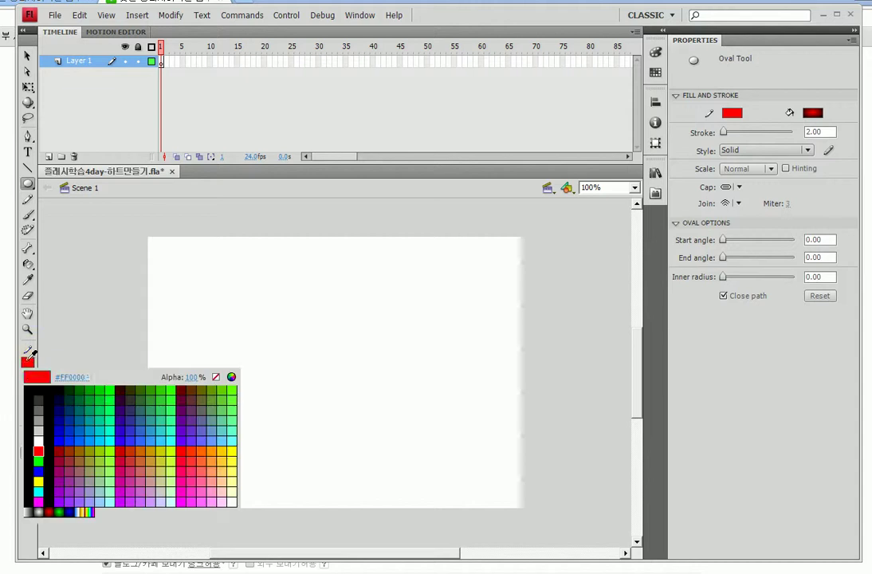
left_click(60, 449)
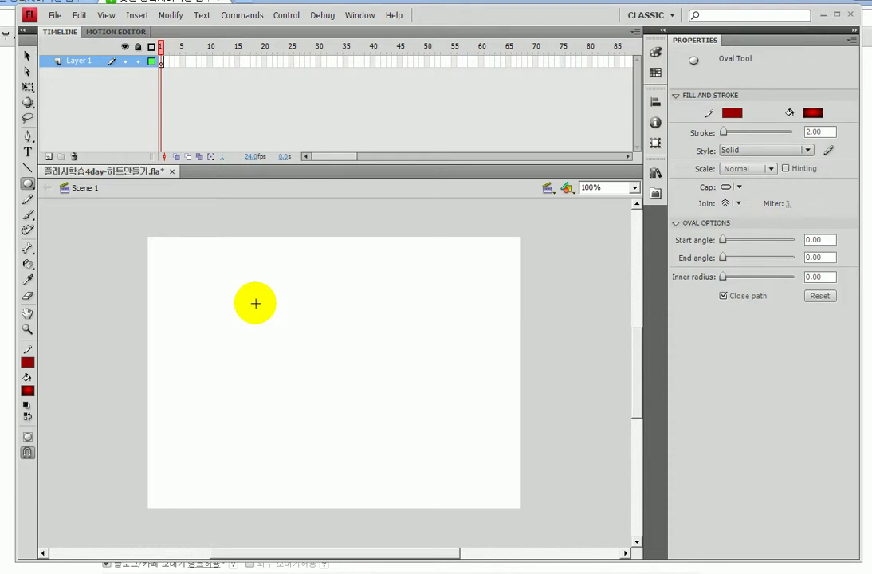
mouse_move(239, 292)
left_mouse_down()
mouse_move(427, 438)
mouse_move(429, 481)
left_mouse_up()
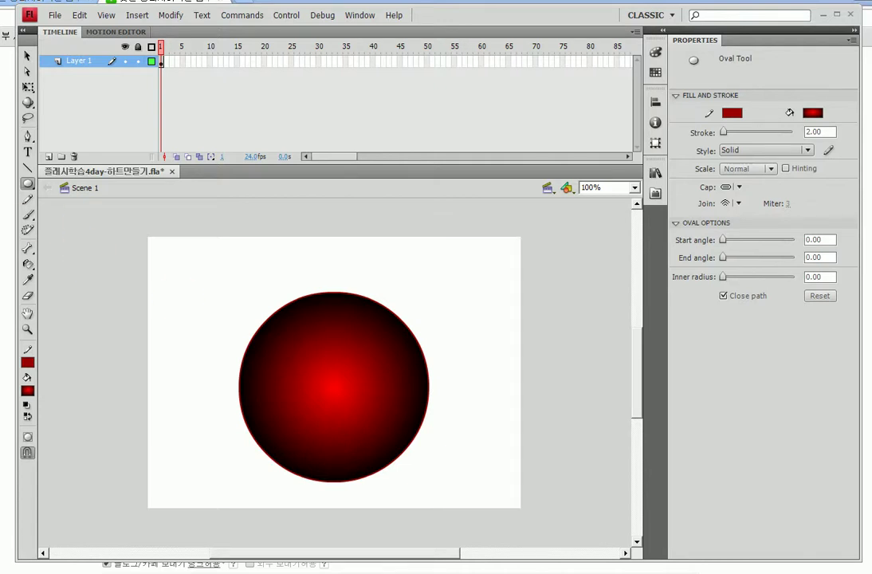
Pull the middle of the circle's bottom edge straight down into a pointed corner.
left_click(27, 56)
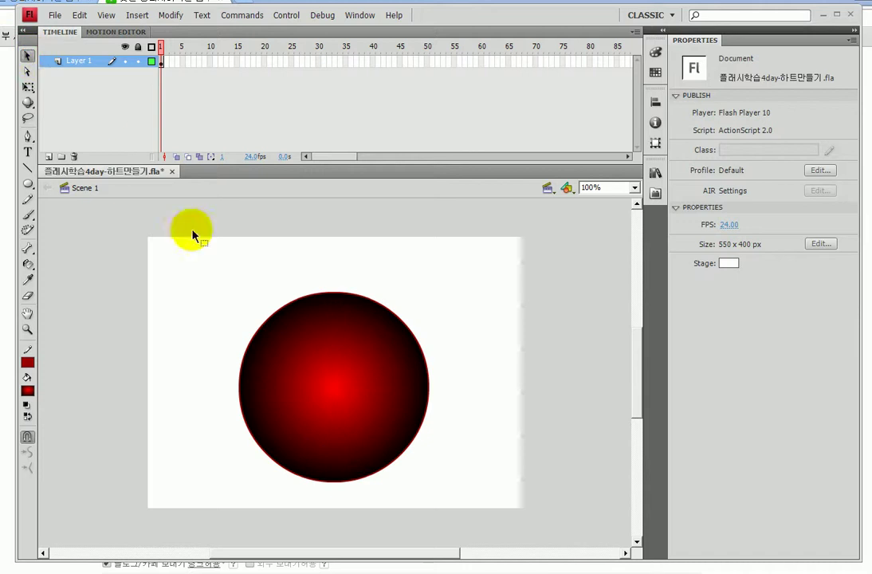
left_click(27, 329)
left_click_drag(296, 448, 370, 492)
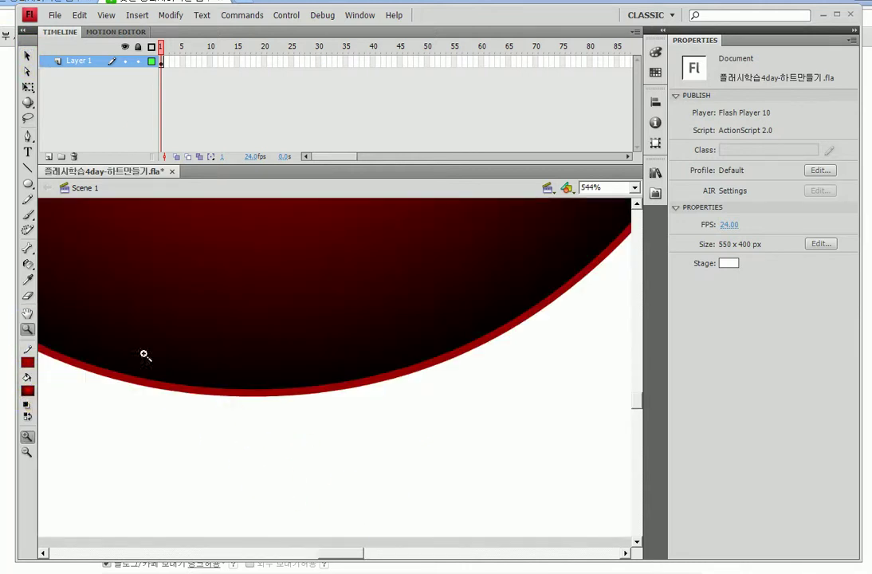
left_click(27, 56)
left_click(152, 62)
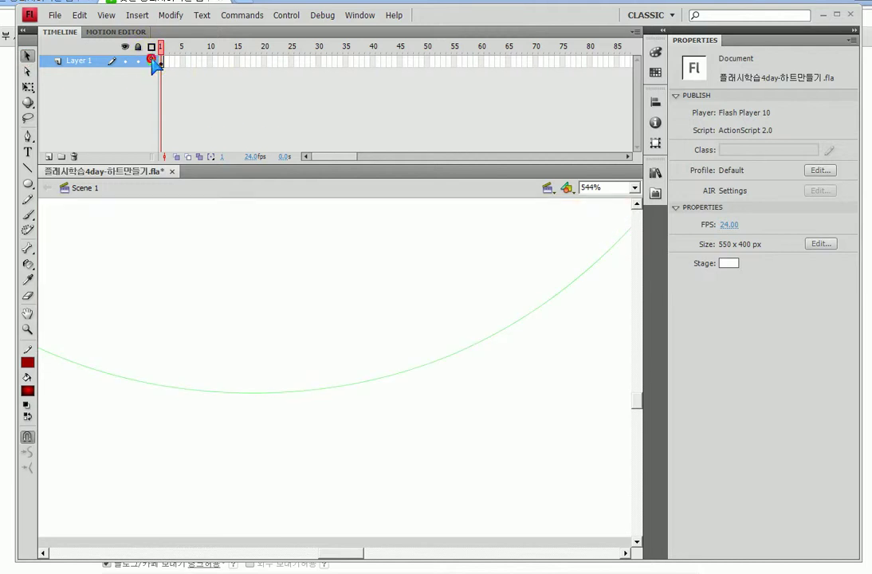
left_click(150, 60)
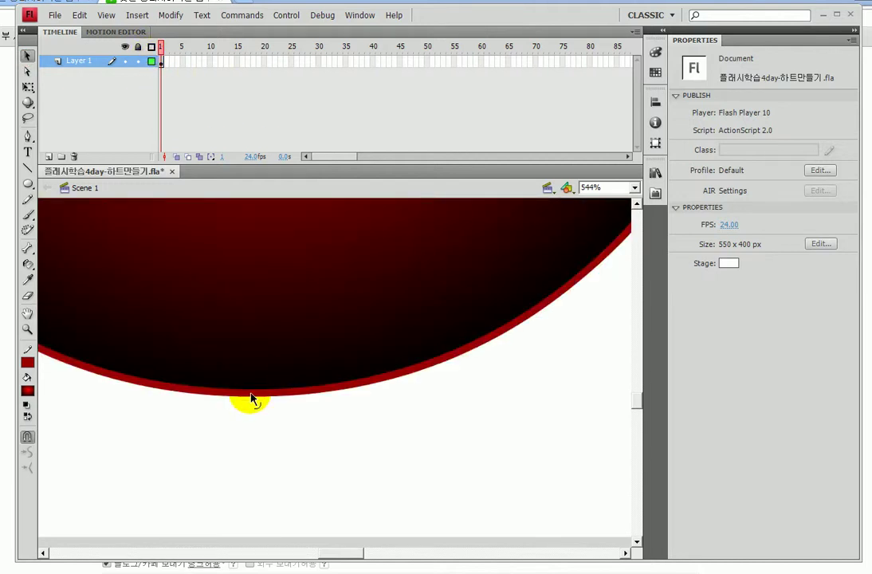
left_click_drag(252, 397, 254, 501)
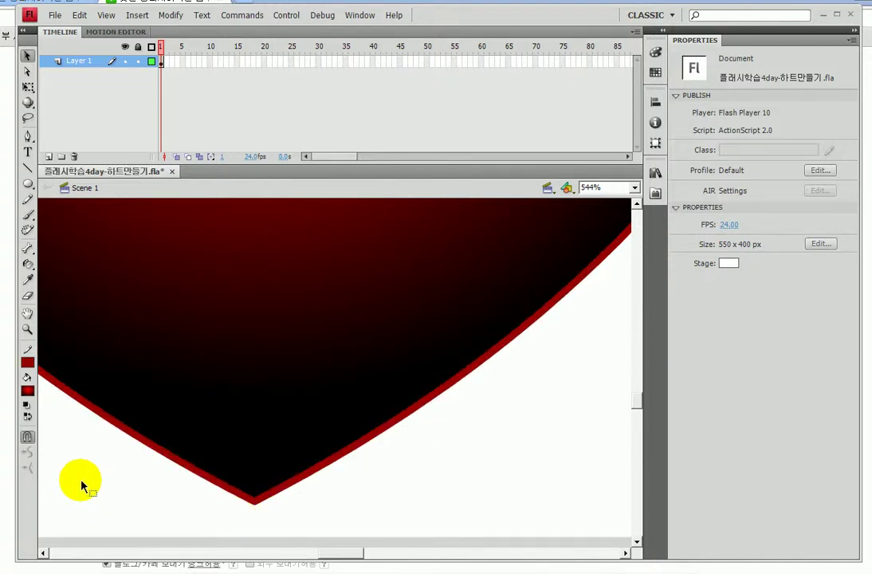
key("ctrl+1")
Try twice to pull the middle of the shape's top edge down into a notch, undoing each attempt.
left_click_drag(236, 486, 241, 512)
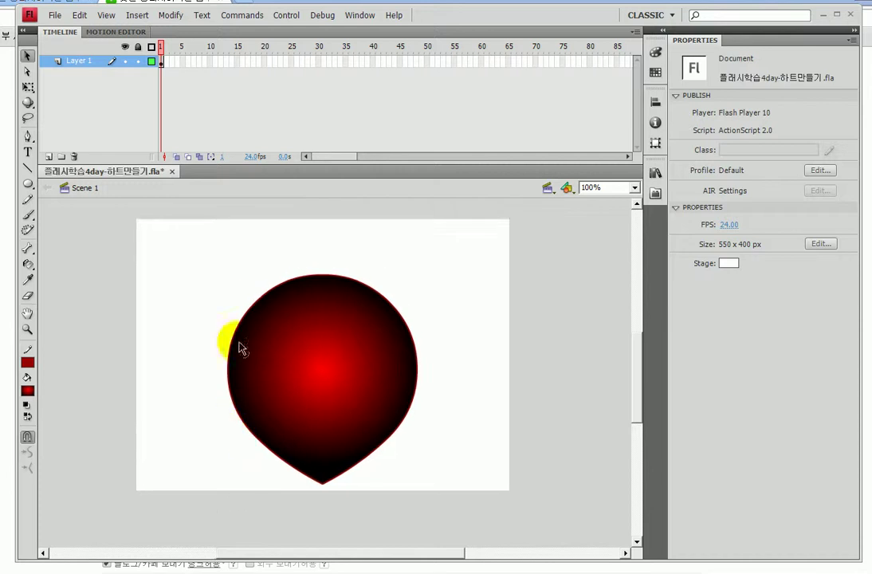
left_click_drag(274, 251, 403, 338)
left_click(72, 343)
left_click(27, 328)
left_click_drag(282, 259, 374, 315)
left_click(28, 56)
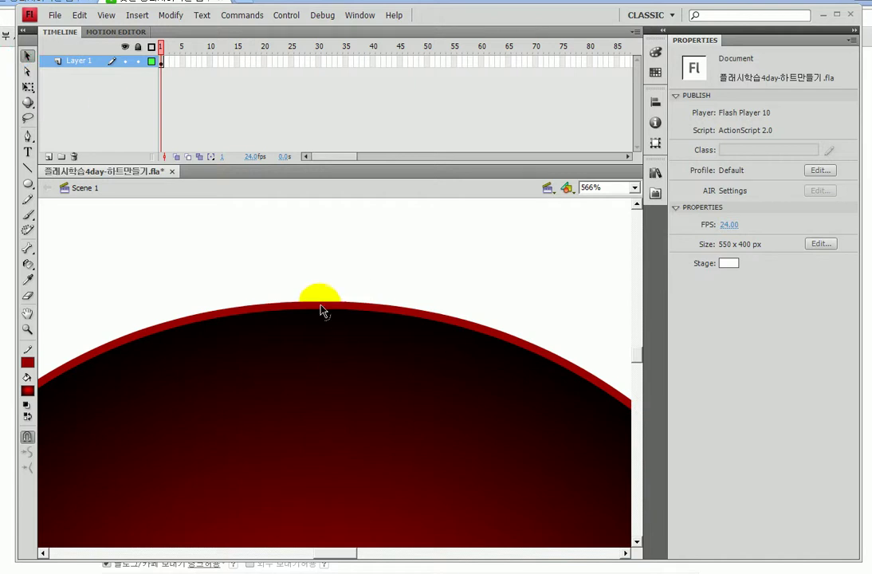
left_click_drag(320, 307, 332, 407)
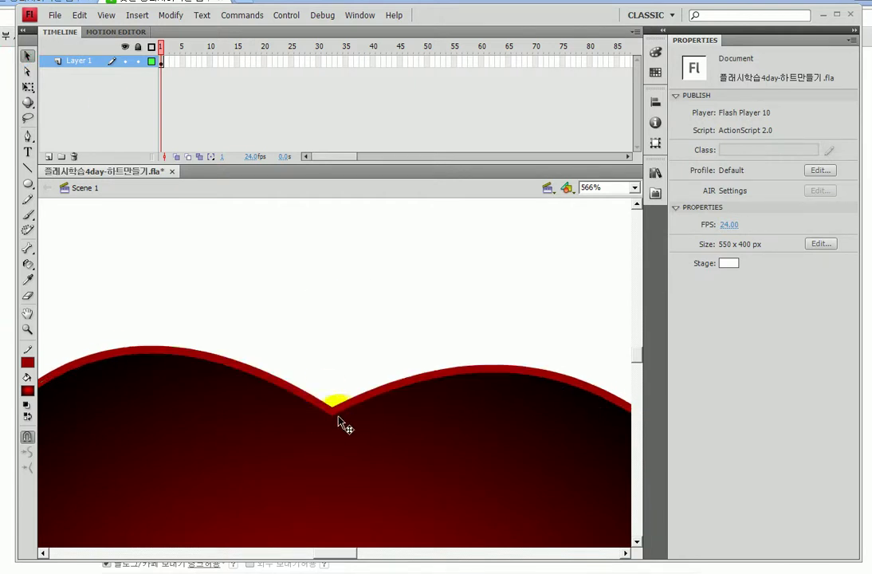
key("ctrl+z")
left_click_drag(325, 305, 327, 406)
key("ctrl+z")
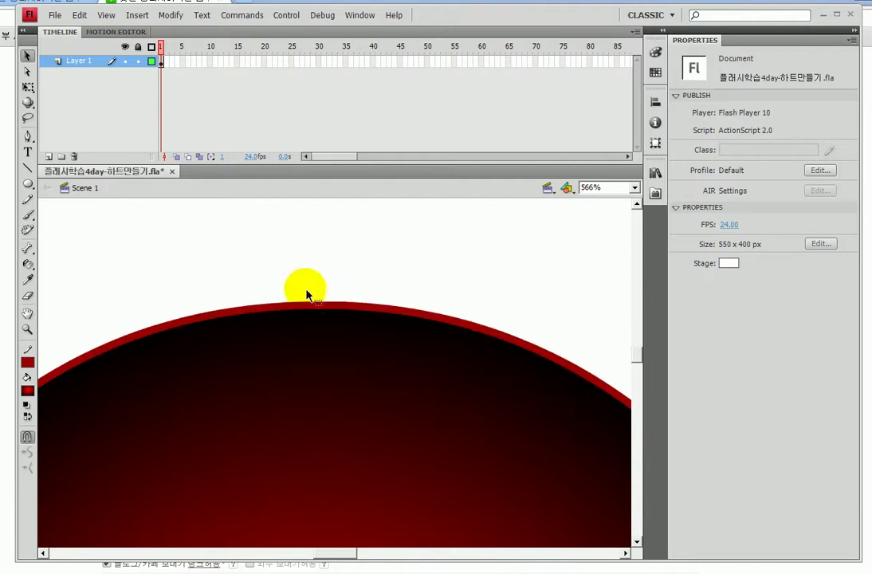
Pull the middle of the shape's top edge down into a sharp notch between two lobes.
key("alt")
key("alt")
key("alt")
left_click_drag(326, 305, 344, 286)
key("ctrl+1")
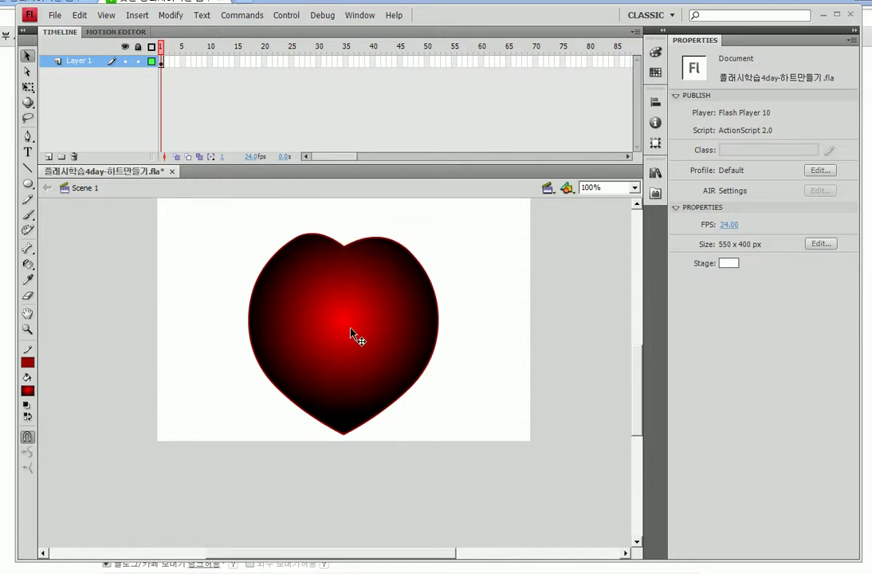
Deepen the notch at the top of the heart and nudge its bottom tip slightly upward.
scroll(350, 333, "up", 1)
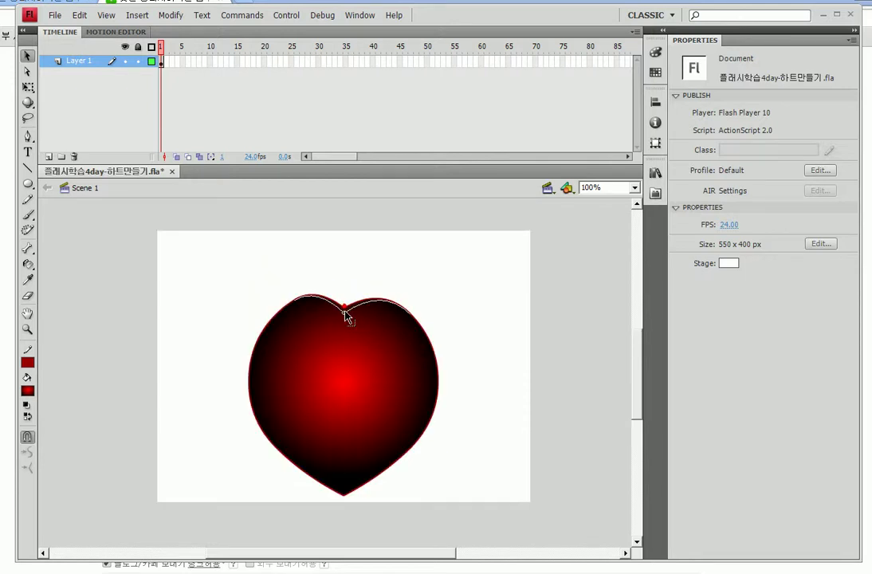
left_click_drag(347, 326, 344, 324)
left_click(337, 499)
left_click(257, 341)
left_click_drag(253, 362, 249, 392)
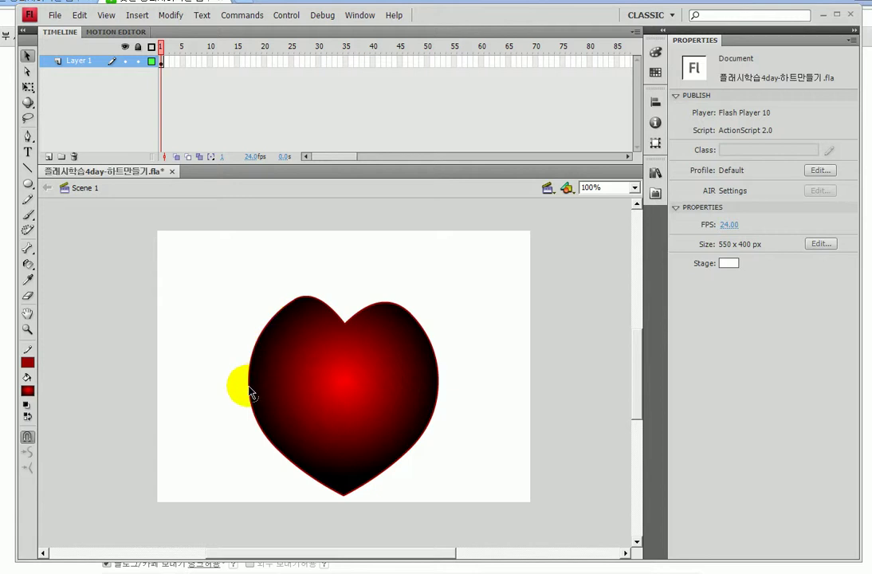
left_click(347, 504)
mouse_move(344, 502)
left_mouse_down()
mouse_move(344, 490)
mouse_move(345, 499)
left_mouse_up()
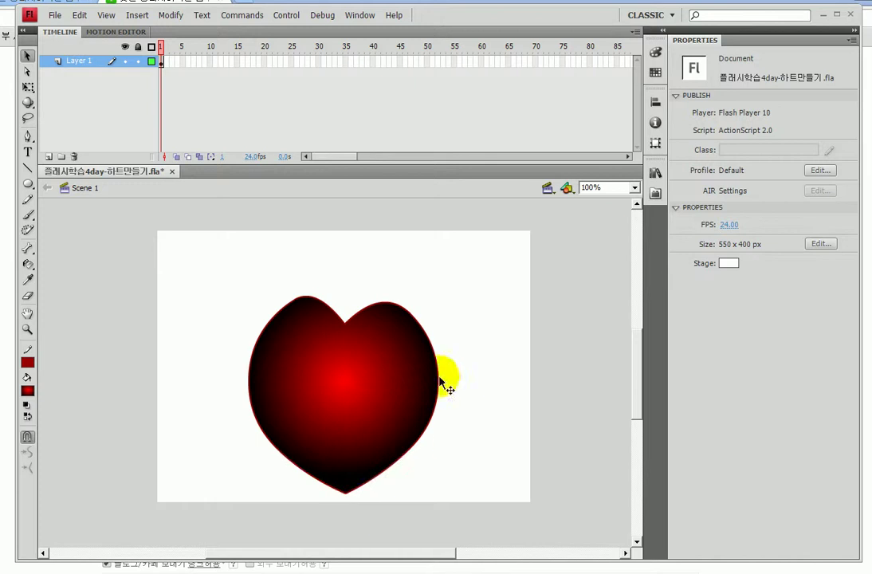
Select the whole heart and scale it down with Free Transform to about 254 × 235 px.
left_click(28, 87)
left_click_drag(207, 255, 512, 478)
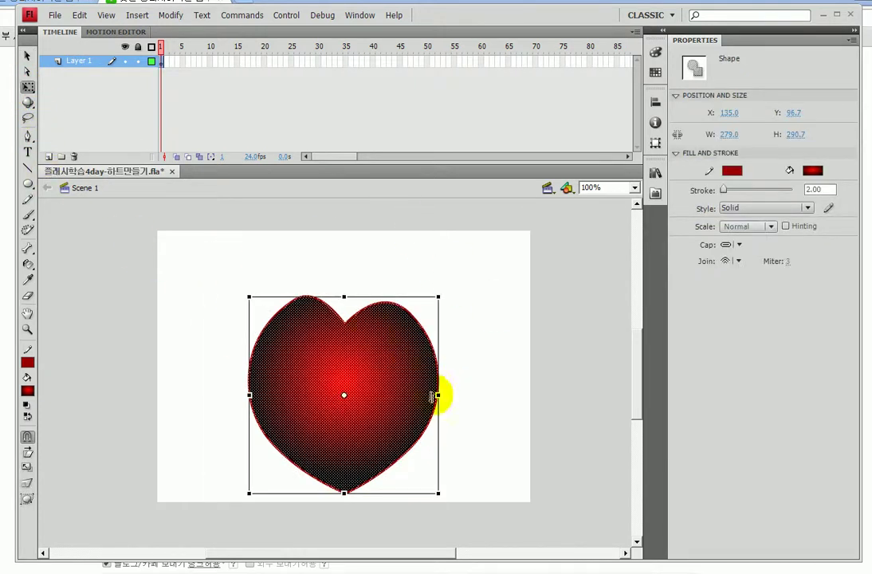
left_click_drag(438, 491, 421, 455)
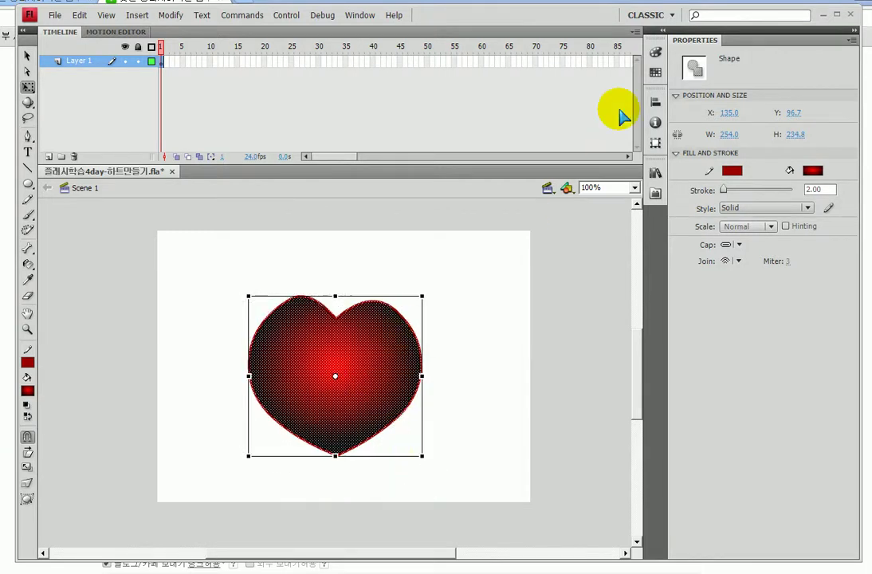
Centre the heart horizontally and vertically on the stage, and deselect it.
left_click(654, 101)
left_click(529, 125)
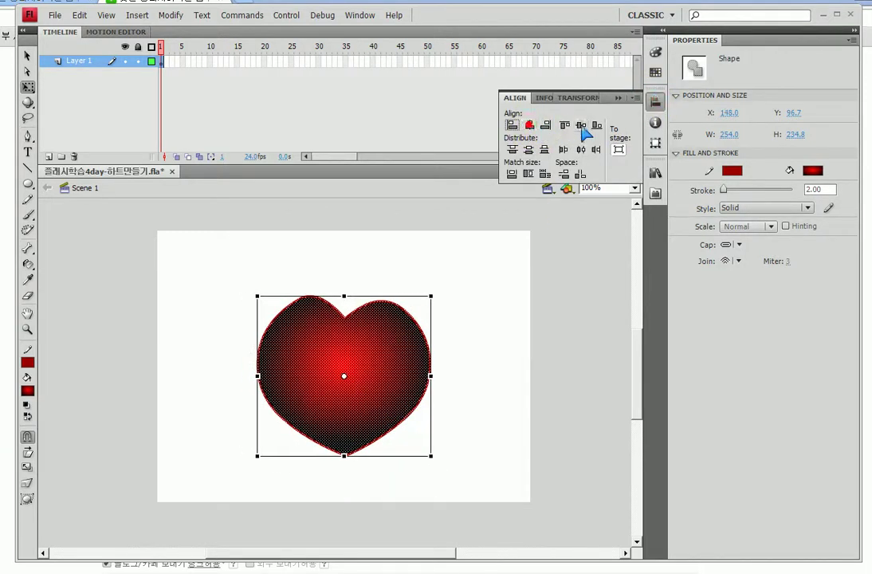
left_click(580, 125)
left_click(28, 57)
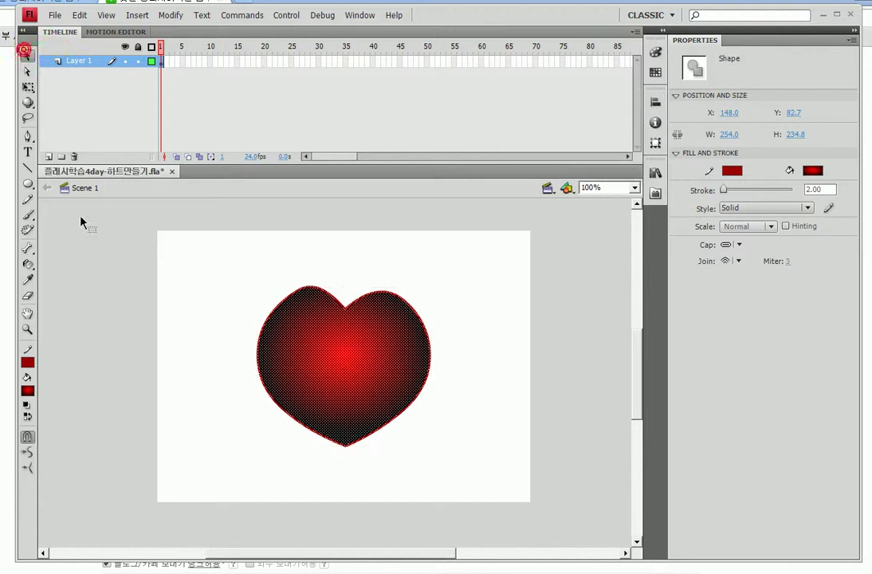
left_click(86, 223)
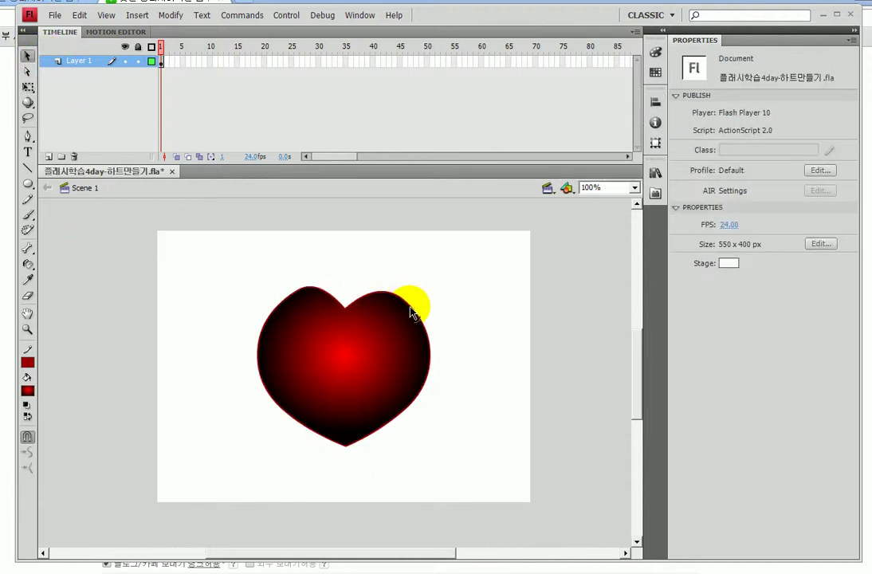
Reshape the heart's outline by raising the right lobe, bulging the right side and straightening both lower edges.
left_click_drag(411, 306, 389, 298)
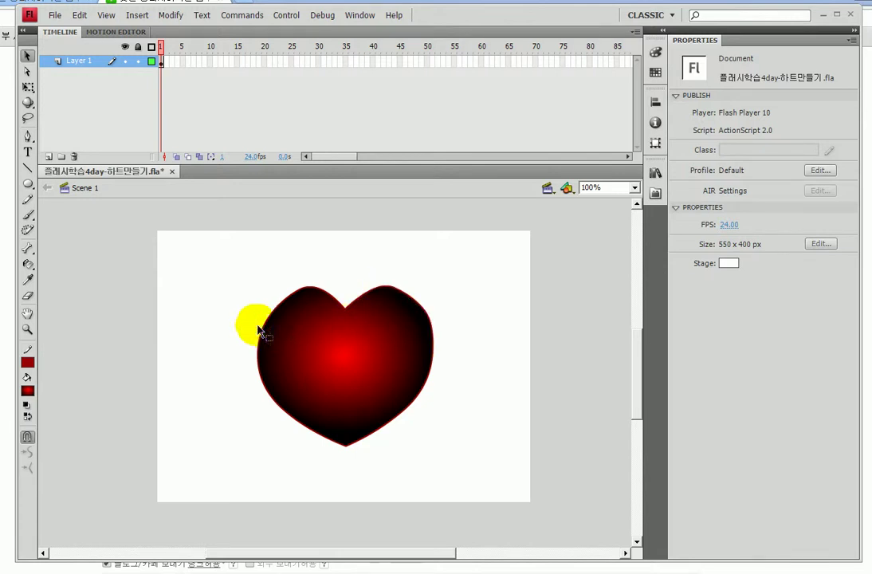
left_click(435, 340)
left_click_drag(436, 343, 439, 349)
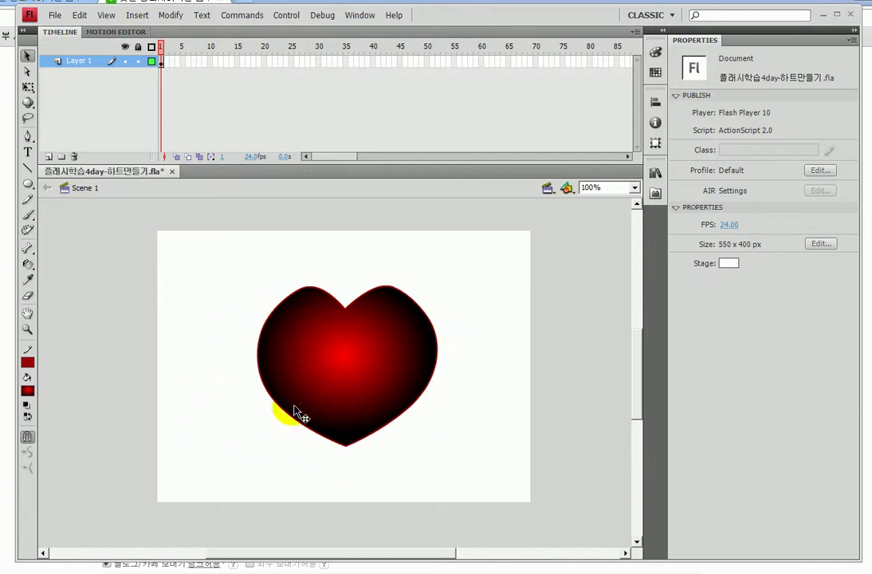
left_click_drag(306, 430, 309, 427)
left_click(388, 425)
left_click(263, 434)
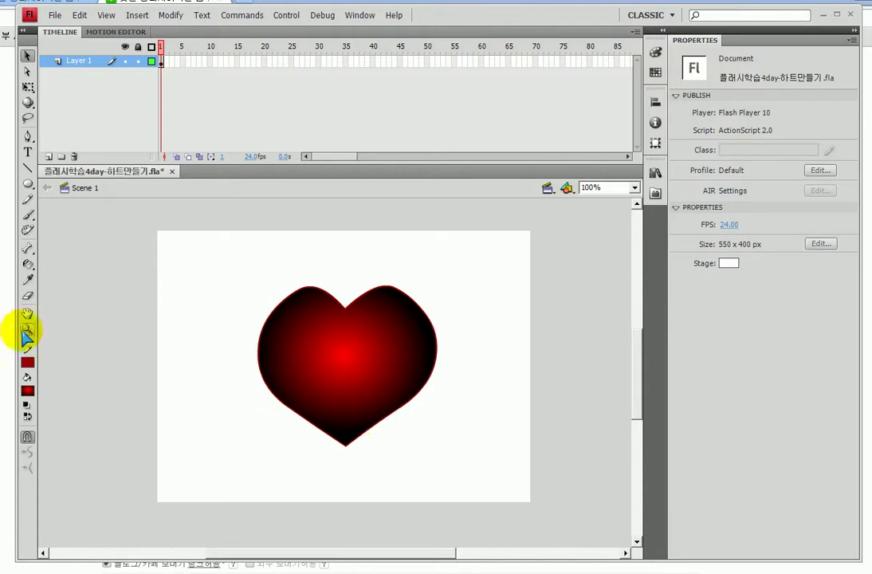
Refill the heart with the red radial gradient using the Paint Bucket, placing the highlight in the upper left lobe.
left_click(27, 265)
left_click(27, 265)
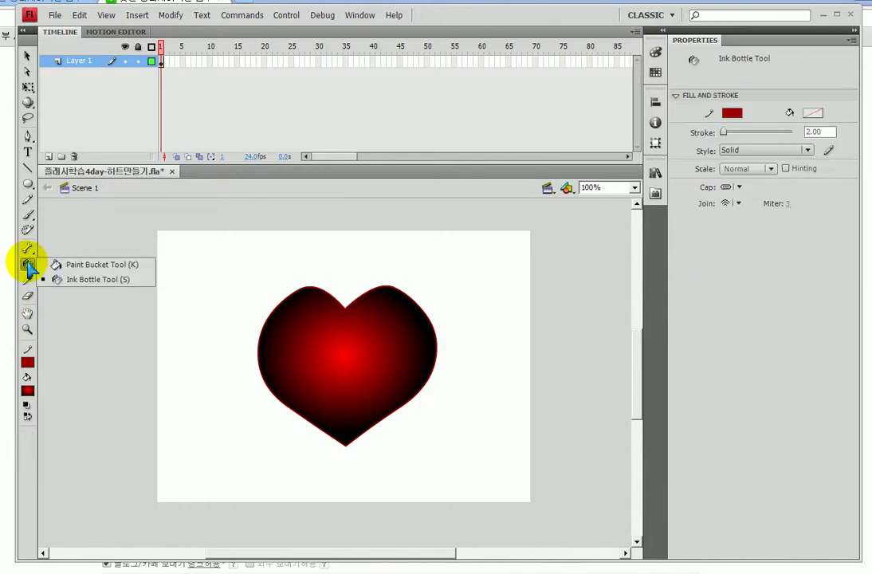
left_click(101, 266)
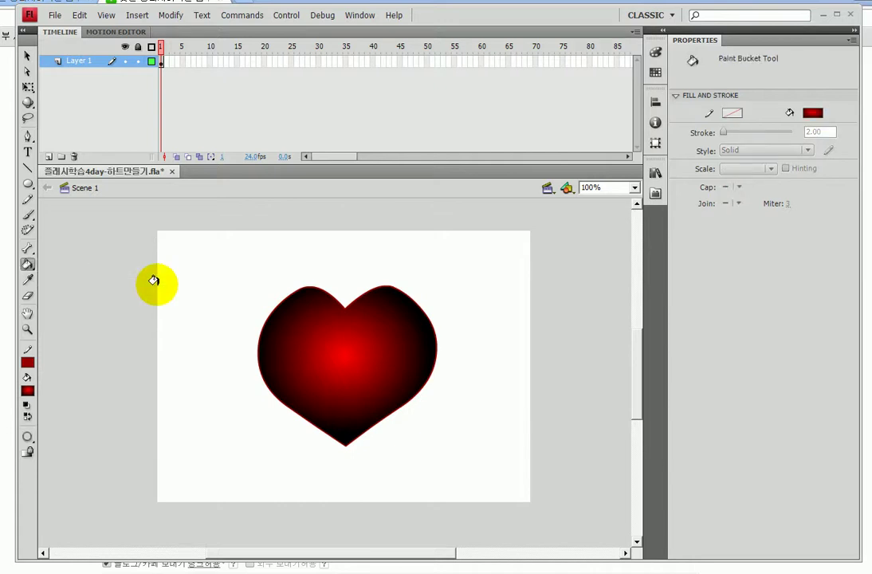
left_click(289, 319)
left_click(375, 320)
left_click(304, 321)
left_click(393, 342)
left_click(302, 337)
left_click(399, 341)
left_click(308, 341)
left_click(371, 349)
left_click(299, 326)
left_click(381, 339)
left_click(299, 323)
left_click(347, 329)
left_click(295, 321)
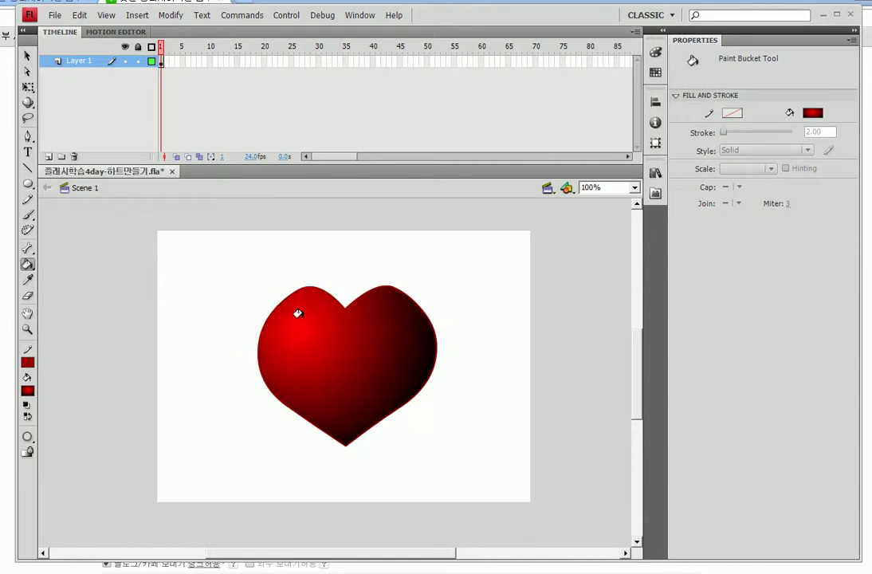
left_click(389, 374)
left_click(313, 340)
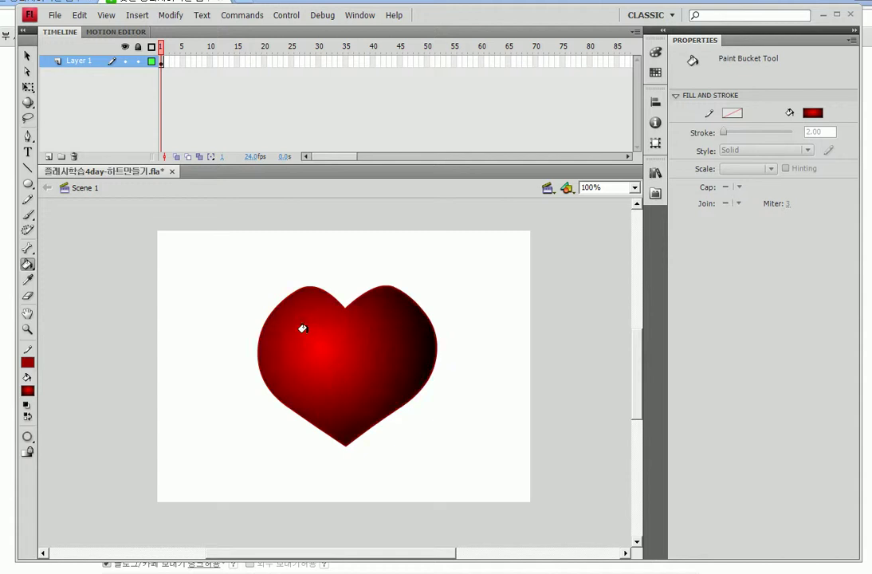
left_click(322, 317)
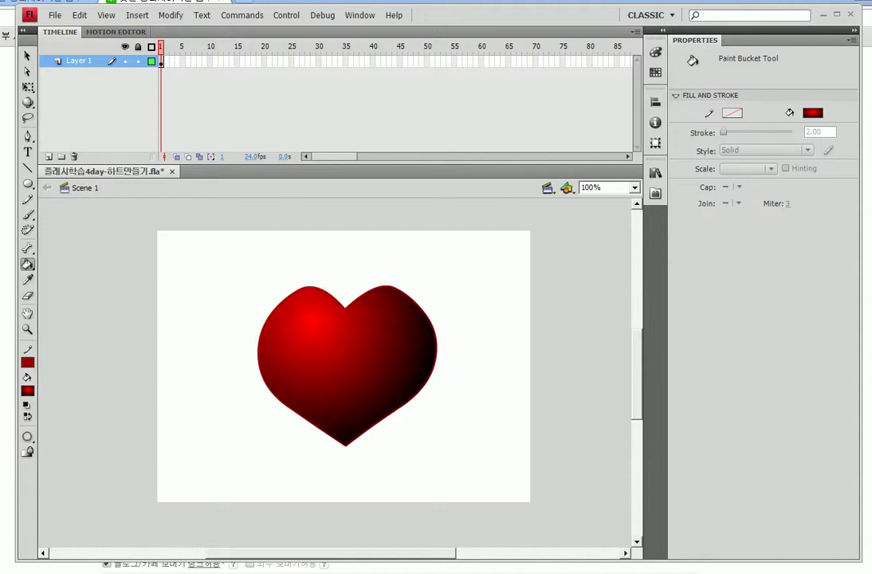
Smooth the upper right edge of the heart and bulge its left lobe outward with the Selection tool, rounding the lobe's top.
left_click(29, 56)
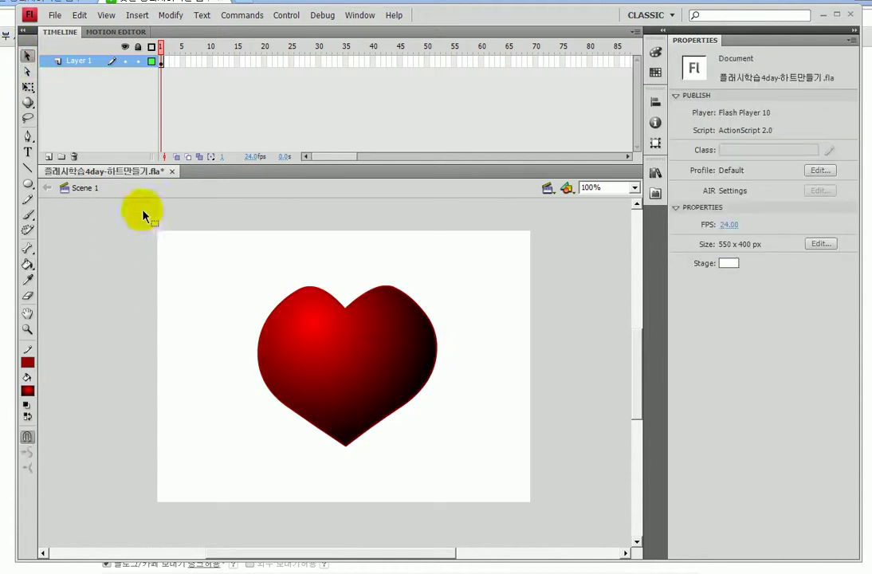
left_click(414, 302)
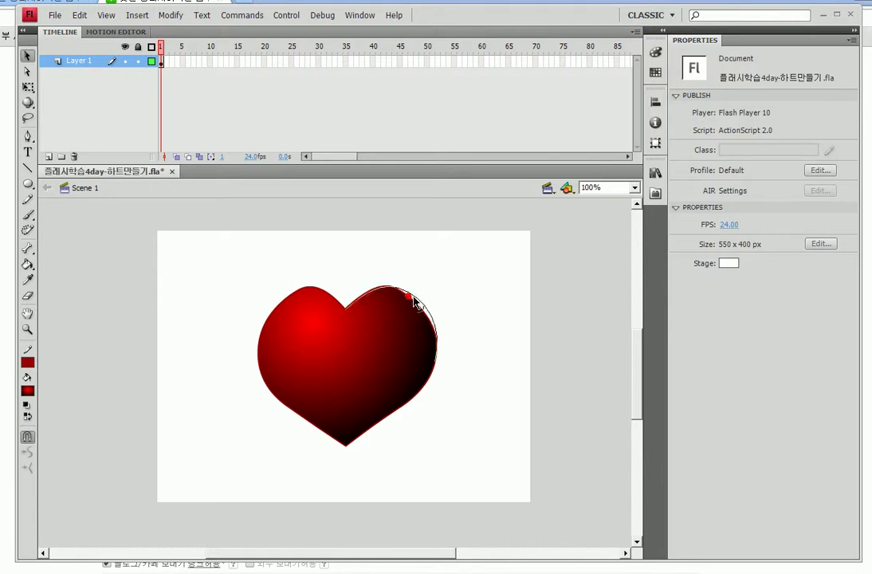
left_click(271, 298)
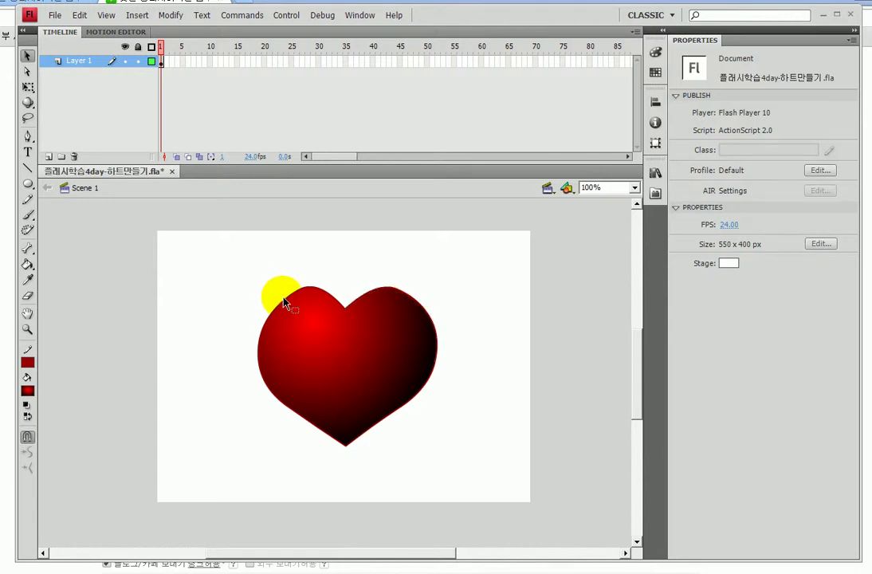
mouse_move(285, 302)
left_mouse_down()
mouse_move(310, 290)
mouse_move(282, 299)
left_mouse_up()
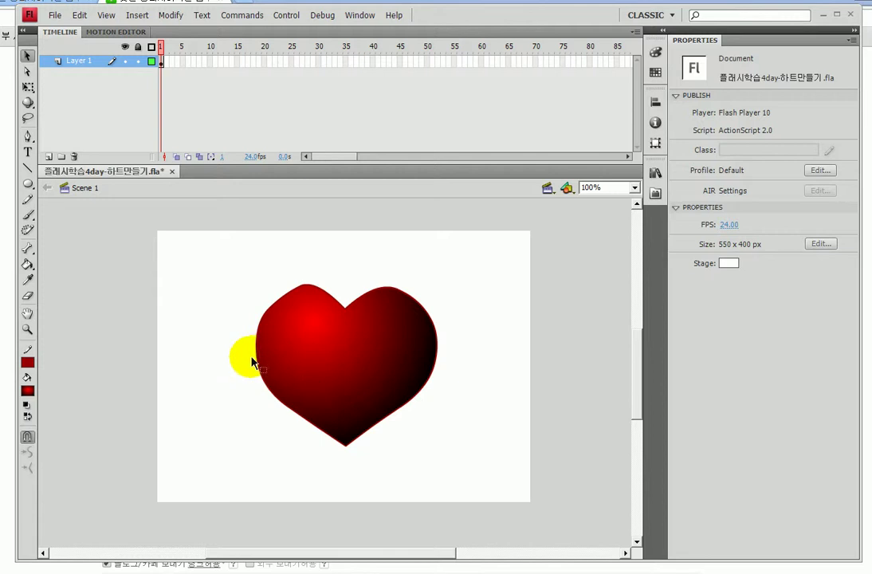
left_click_drag(256, 354, 252, 355)
left_click(440, 401)
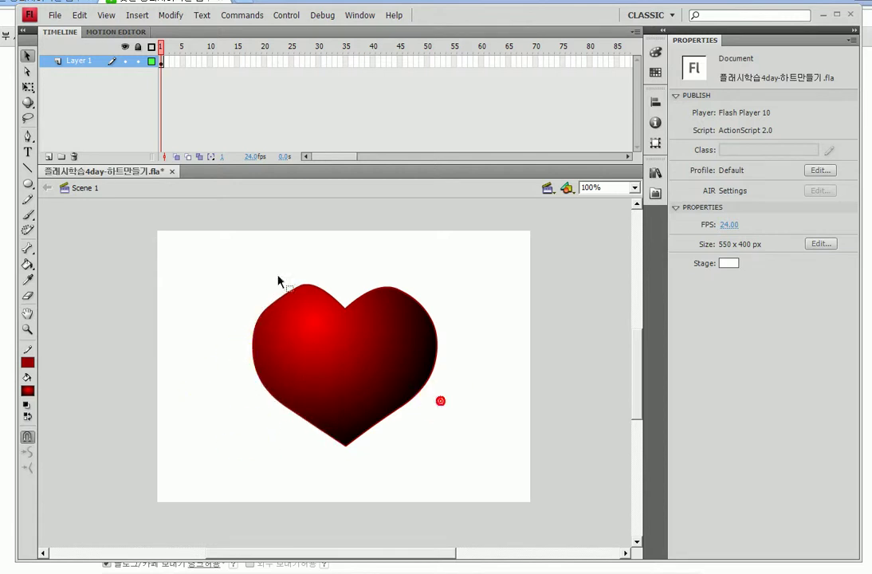
left_click_drag(293, 290, 289, 288)
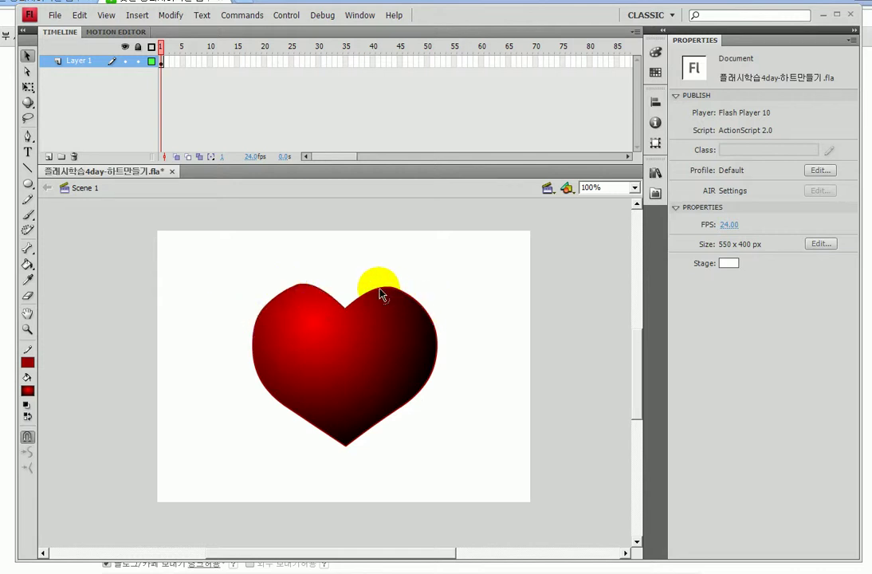
left_click_drag(302, 283, 302, 285)
left_click(203, 353)
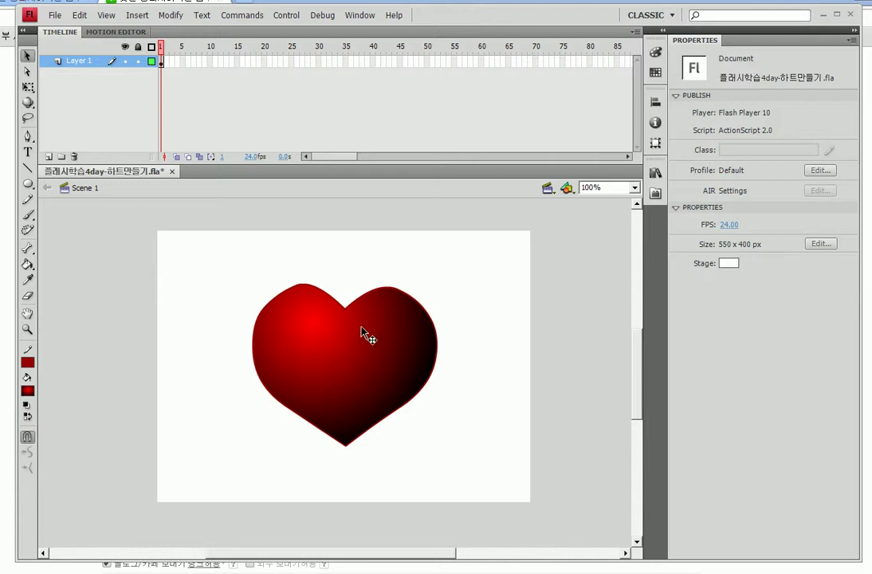
Deepen the notch between the heart's lobes and raise the top of the right lobe slightly.
left_click_drag(346, 307, 345, 317)
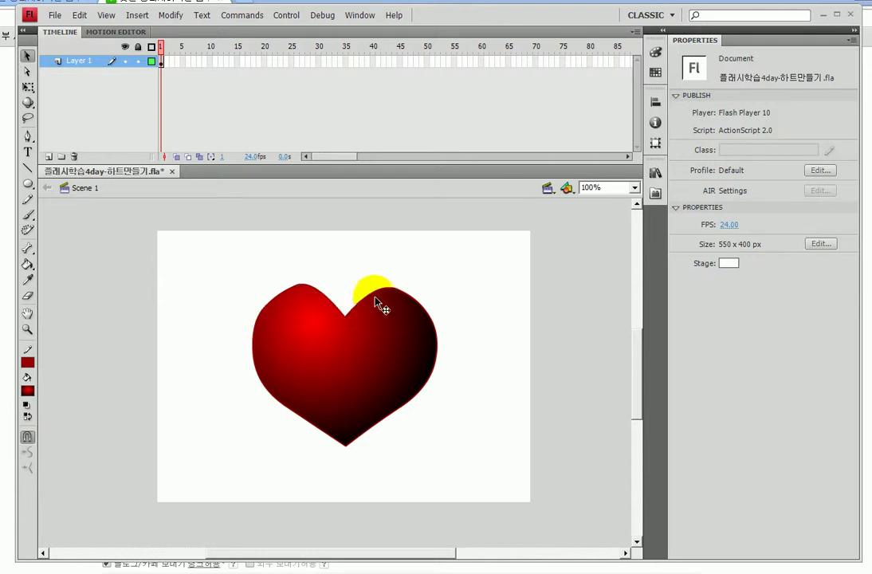
left_click_drag(388, 290, 389, 285)
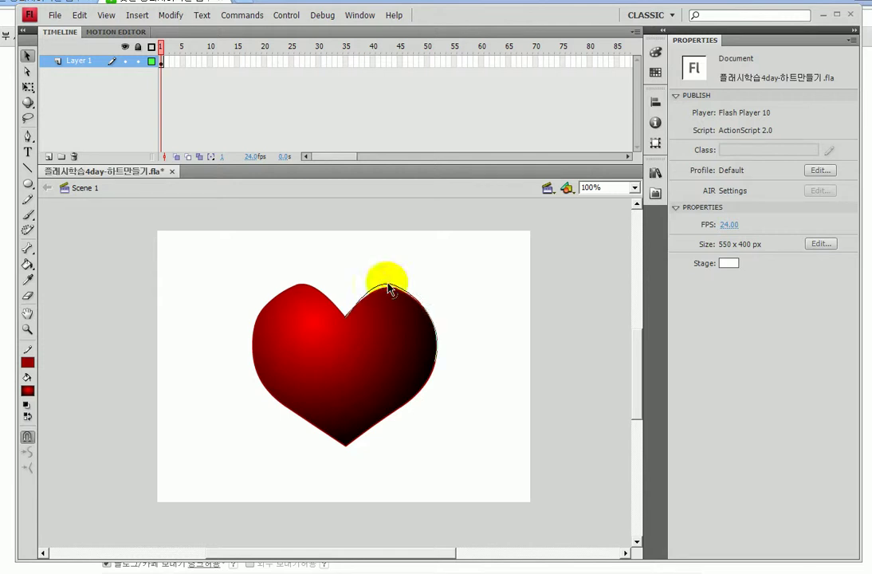
left_click(230, 284)
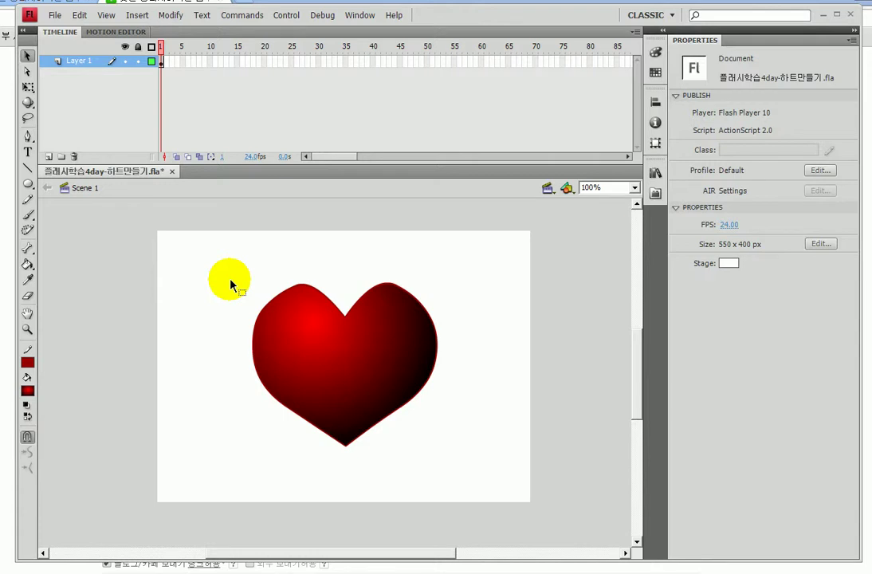
Select the whole heart and centre it horizontally and vertically on the stage.
left_click(28, 54)
left_click_drag(209, 226, 495, 526)
left_click(655, 102)
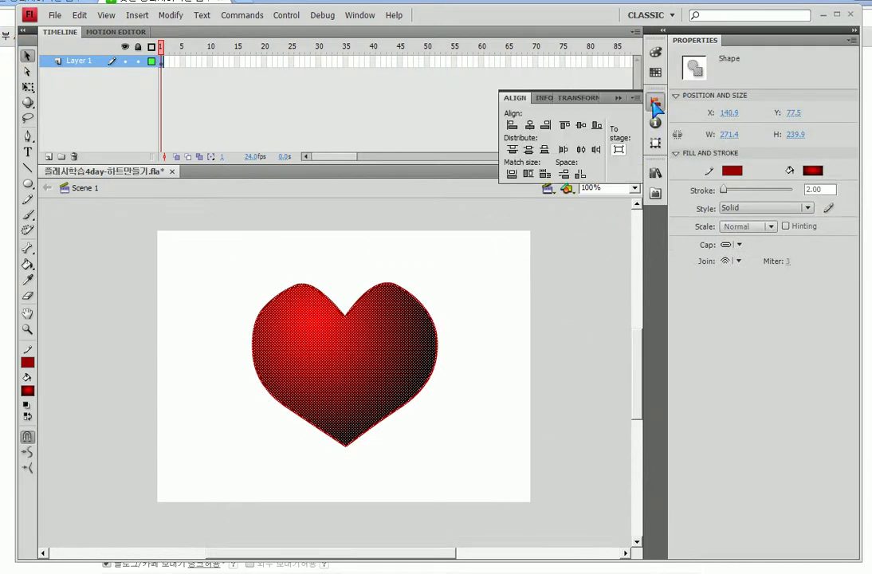
left_click(530, 125)
left_click(581, 125)
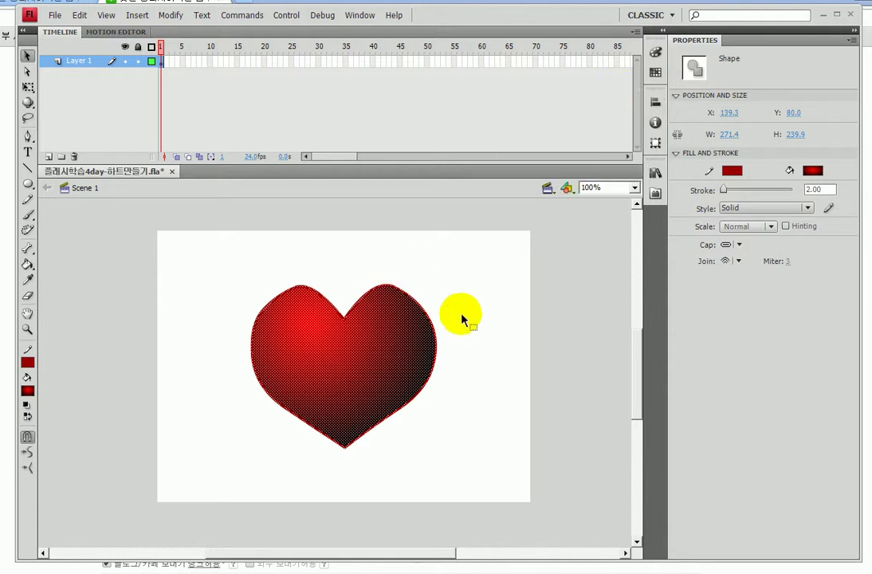
Convert the selected heart to a Graphic symbol named heart.
key("F8")
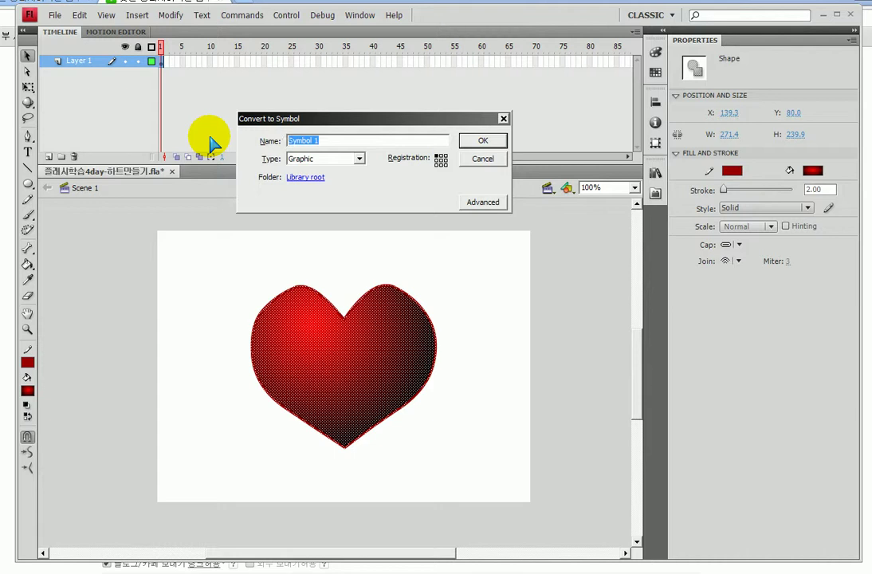
type("g")
type("ear")
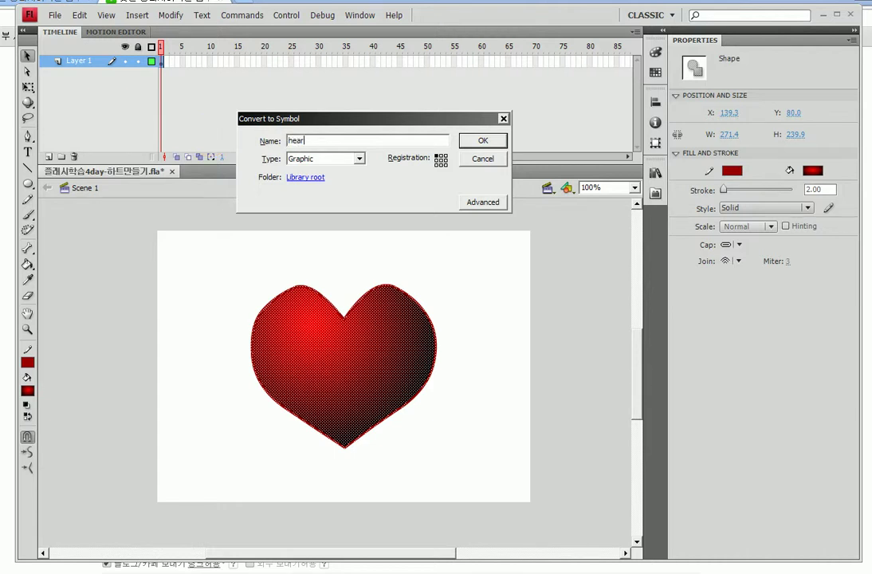
type("t")
key("Return")
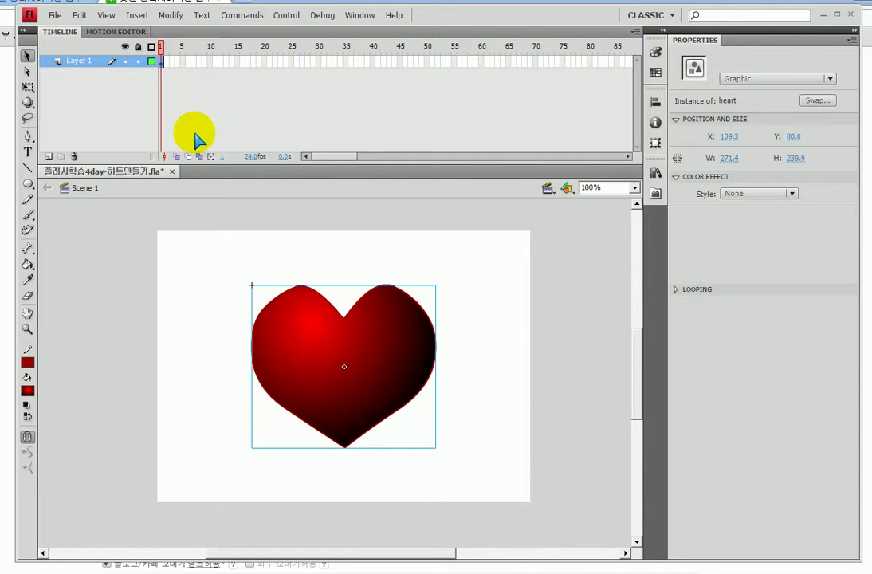
Insert keyframes at frames 30 and 60 of Layer 1.
left_click(320, 60)
key("F5")
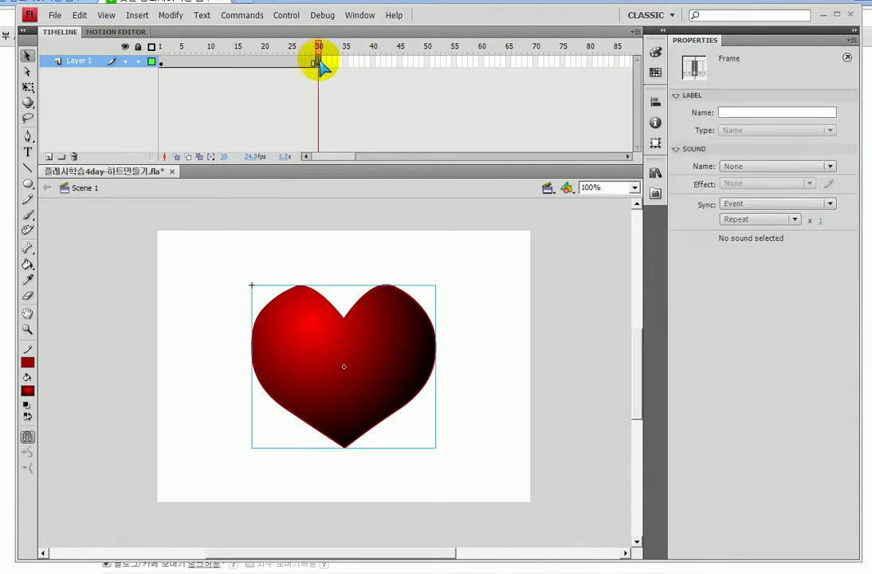
left_click(481, 62)
key("F5")
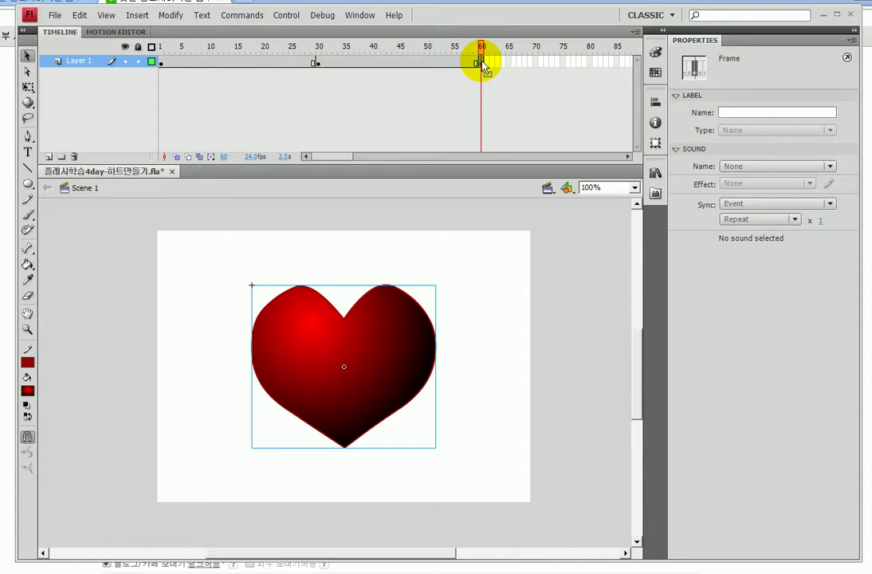
key("ctrl+shift+d")
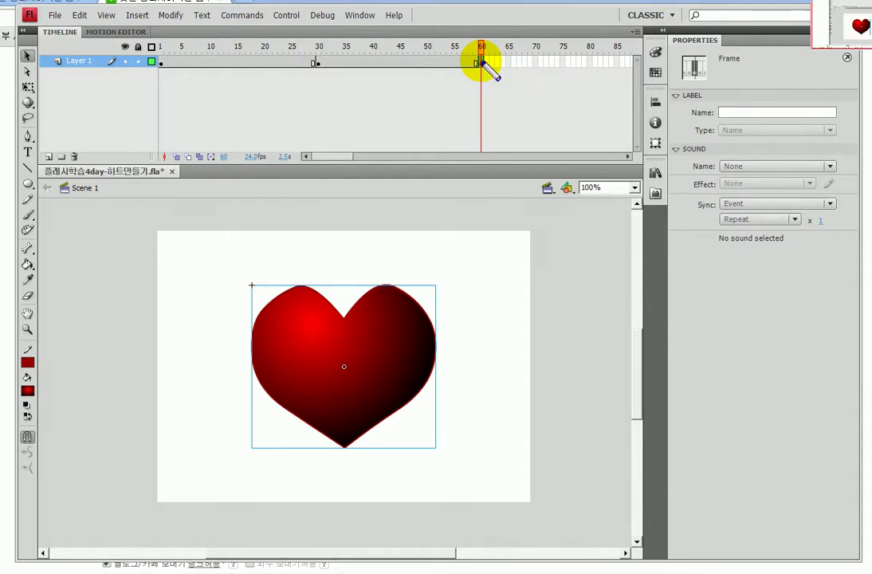
mouse_move(169, 83)
left_mouse_down()
mouse_move(145, 89)
mouse_move(133, 42)
mouse_move(180, 58)
mouse_move(177, 89)
left_mouse_up()
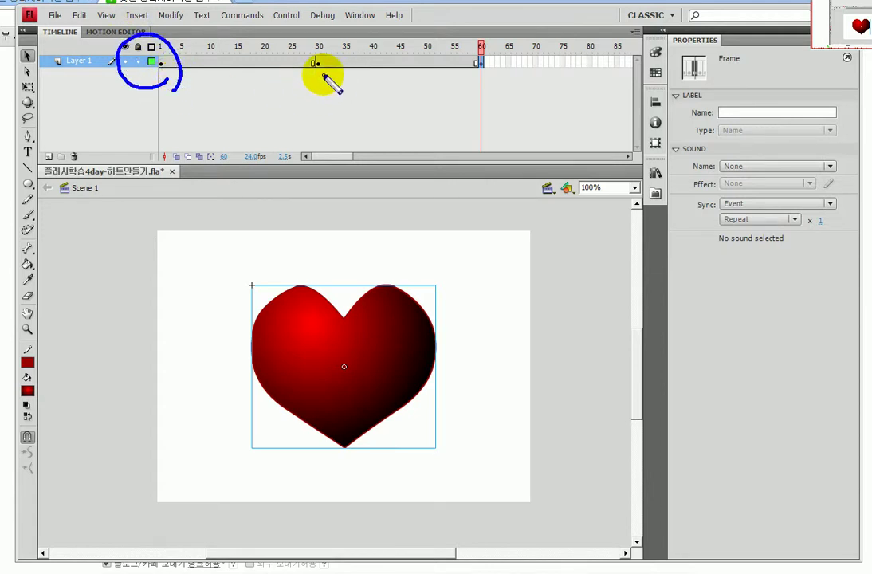
mouse_move(319, 62)
left_mouse_down()
mouse_move(317, 74)
mouse_move(320, 67)
left_mouse_up()
left_click_drag(488, 38, 498, 94)
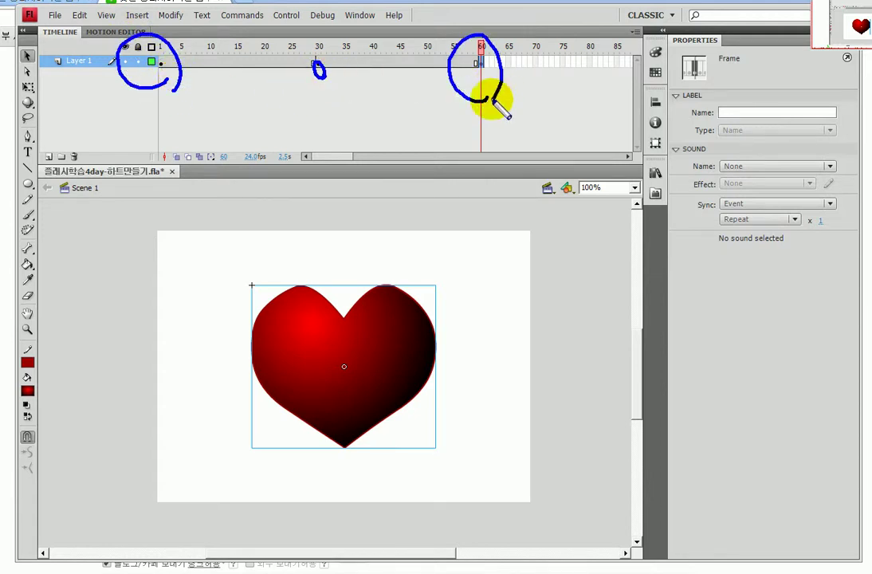
mouse_move(192, 68)
left_mouse_down()
mouse_move(278, 70)
mouse_move(289, 77)
mouse_move(277, 86)
left_mouse_up()
left_click_drag(357, 79, 362, 81)
left_click_drag(416, 90, 392, 103)
mouse_move(474, 98)
left_mouse_down()
mouse_move(270, 193)
mouse_move(137, 117)
left_mouse_up()
mouse_move(139, 113)
left_mouse_down()
mouse_move(117, 150)
mouse_move(189, 135)
left_mouse_up()
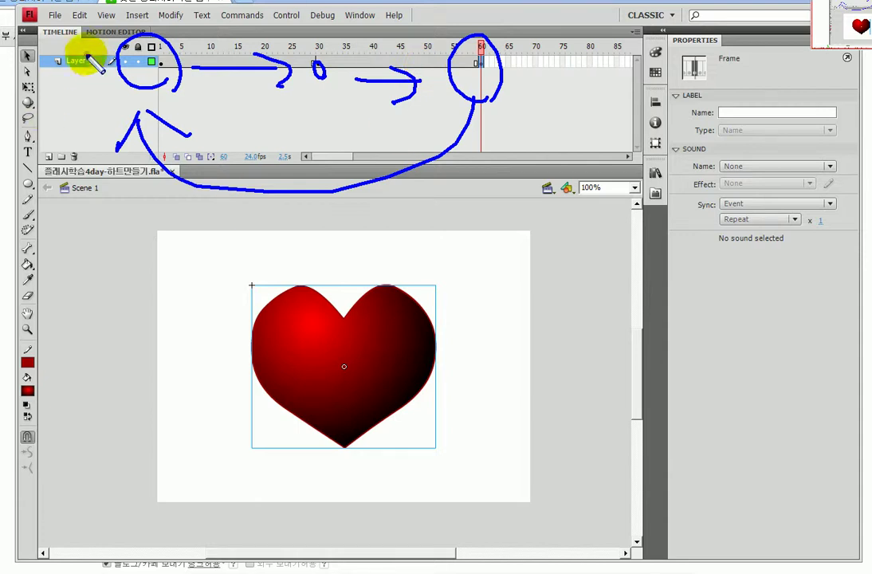
At the frame 30 keyframe, scale the heart down to a tiny size with its width and height proportions constrained.
left_click(318, 62)
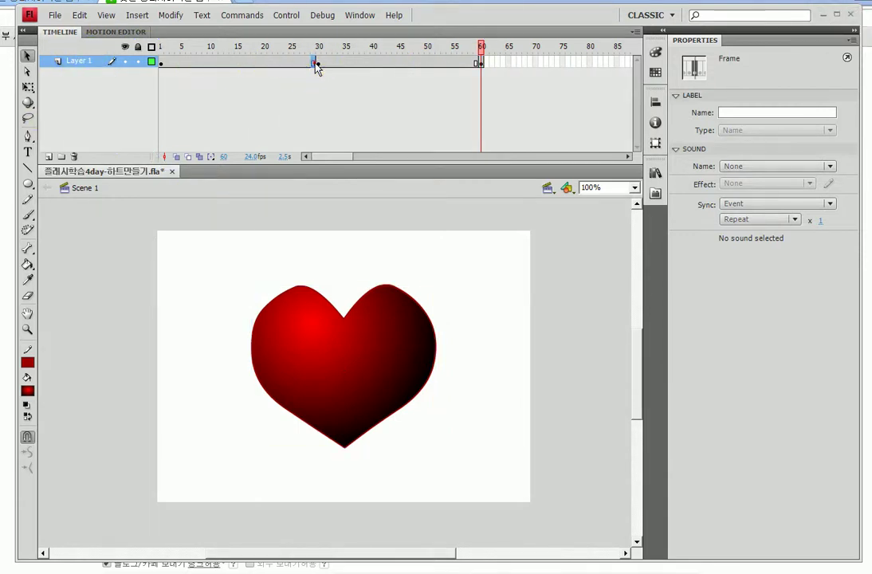
left_click(318, 62)
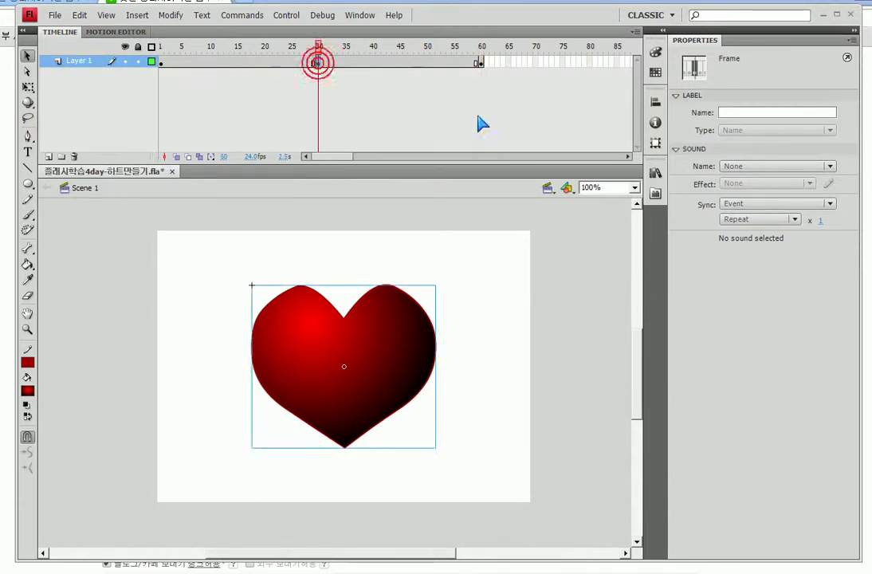
left_click(655, 143)
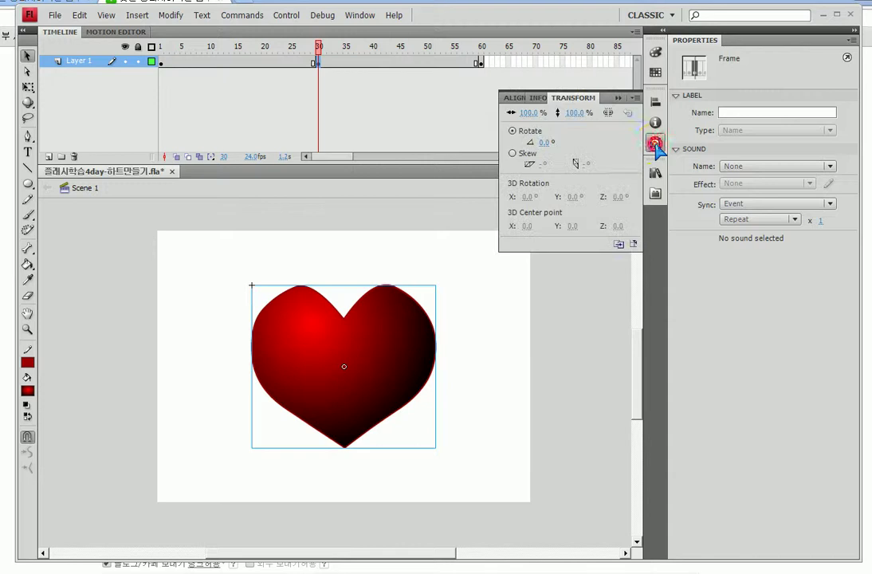
left_click(609, 115)
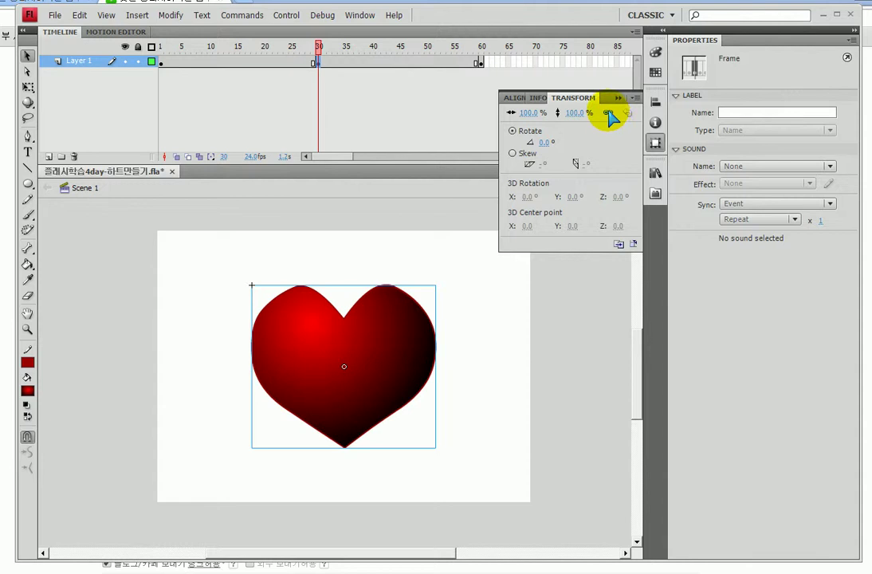
left_click_drag(531, 115, 468, 115)
Create classic tweens across both keyframe spans of Layer 1, from frame 1 to 30 and from 30 to 60.
left_click_drag(221, 62, 398, 69)
right_click(381, 67)
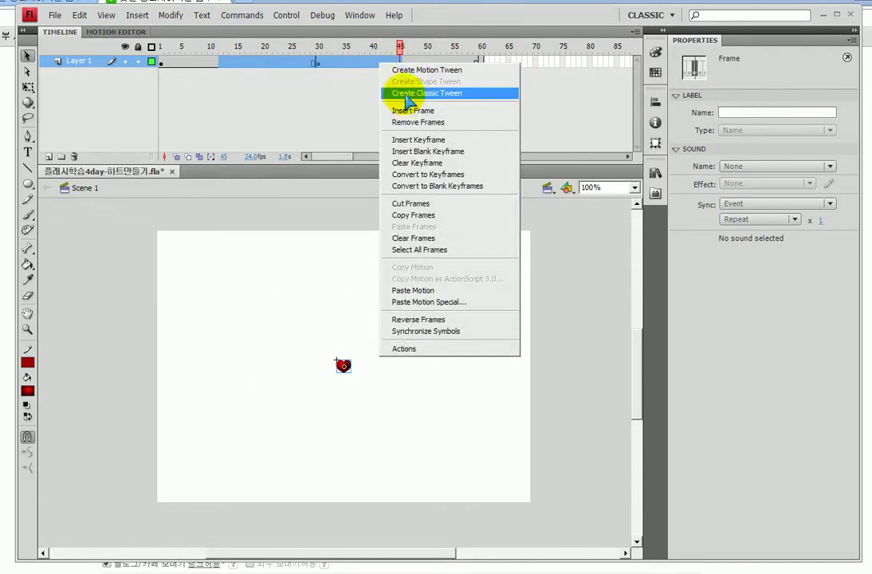
left_click(406, 94)
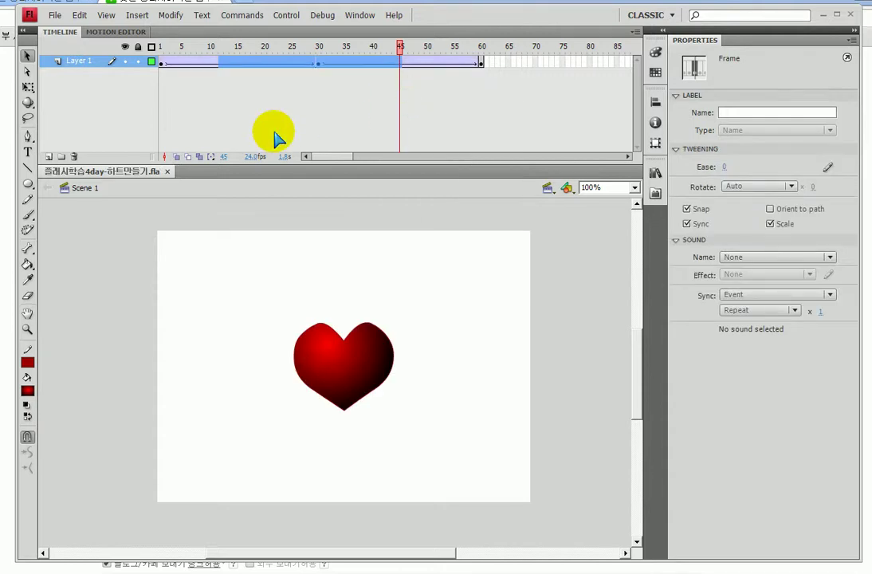
Test the movie to watch the heart animation in the preview window, and close the preview.
key("ctrl+Return")
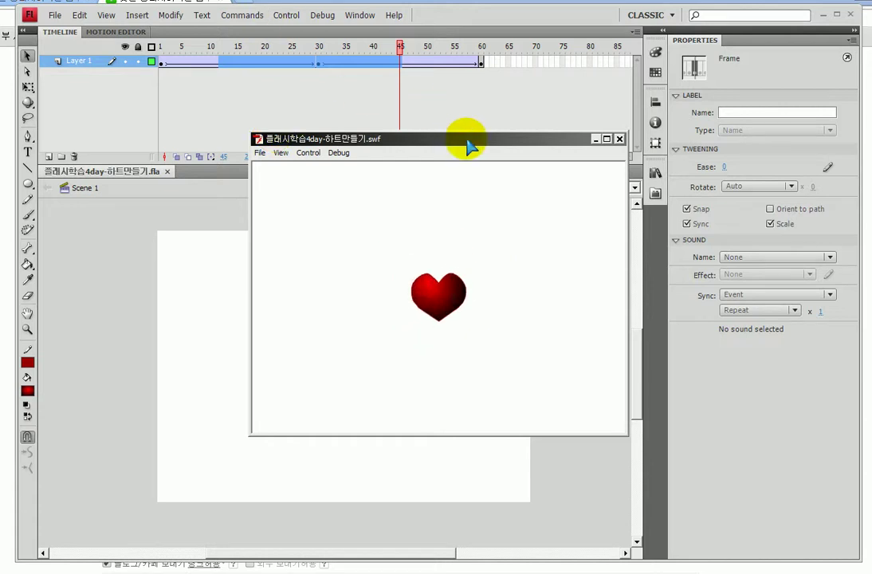
left_click_drag(467, 137, 644, 148)
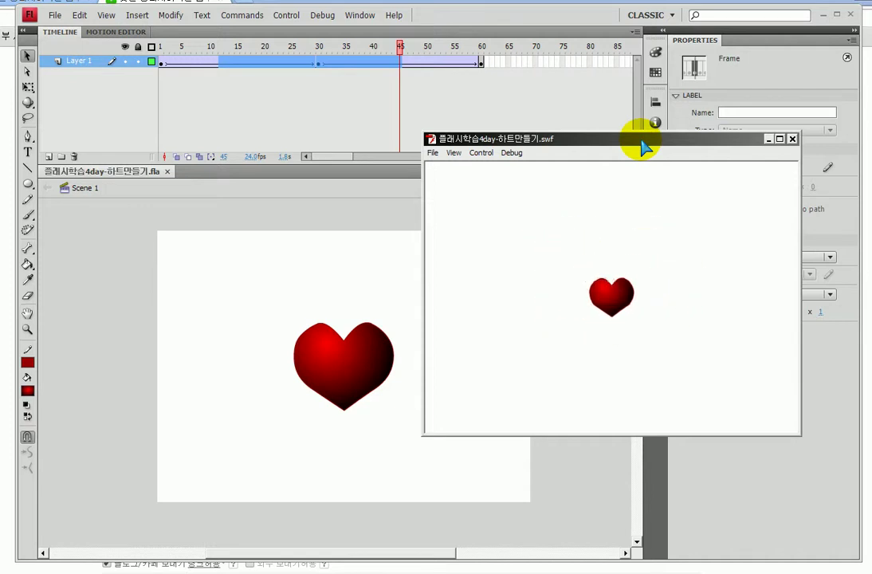
left_click(792, 139)
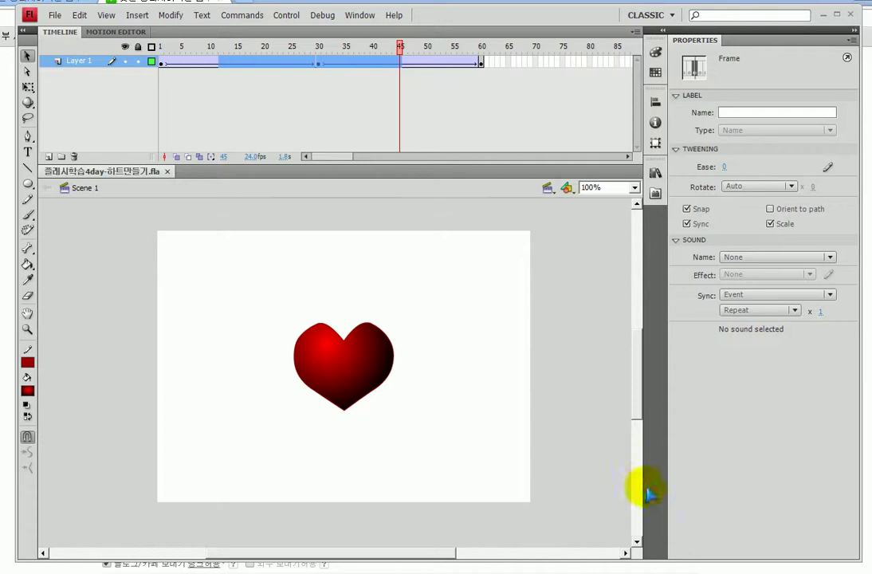